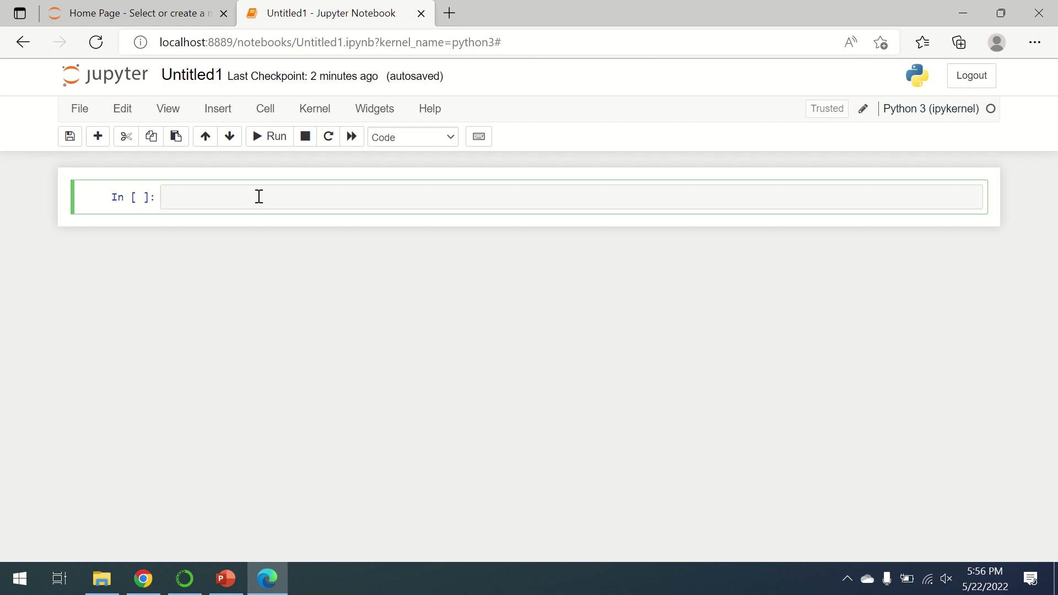
{"action": "type", "text": "! "}
{"action": "type", "text": "pip "}
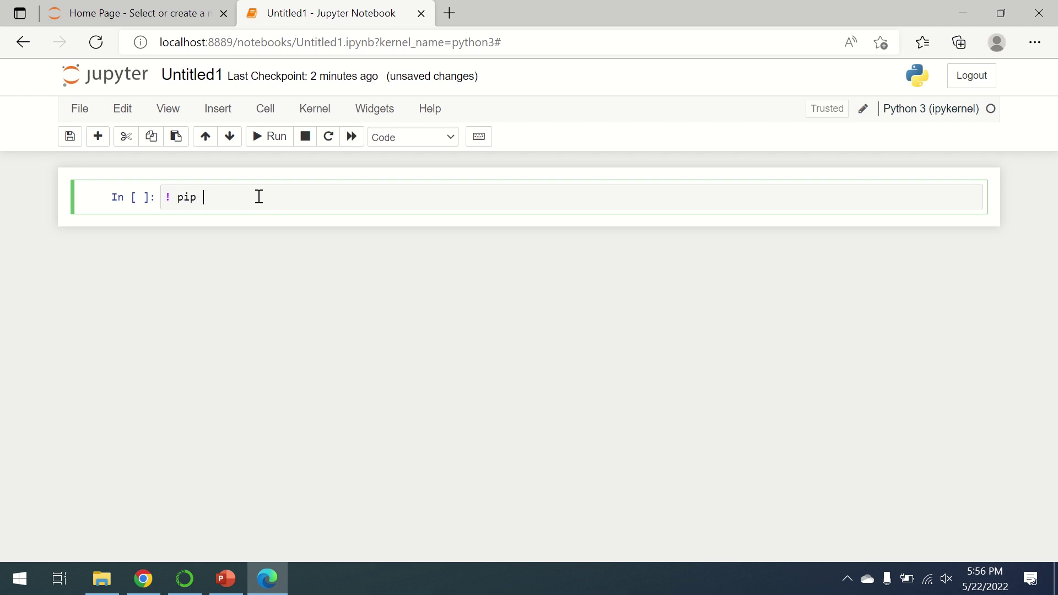
{"action": "type", "text": "insta"}
{"action": "type", "text": "ll "}
{"action": "type", "text": "pyttsx"}
{"action": "type", "text": "3"}
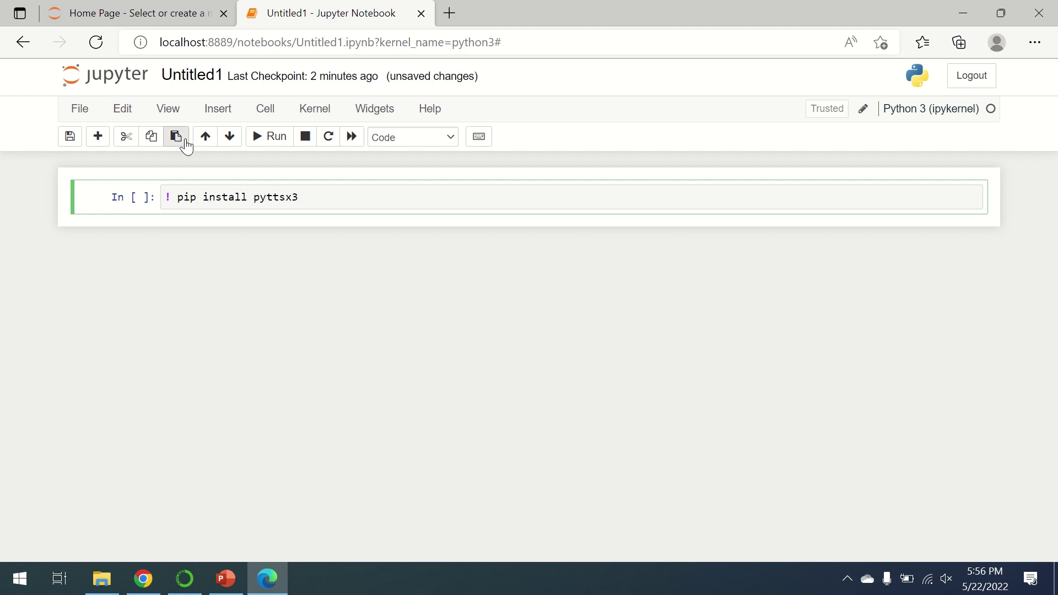
- Run !pip install pyttsx3 and confirm the package is already installed
{"action": "left_click", "coordinate": [273, 137]}
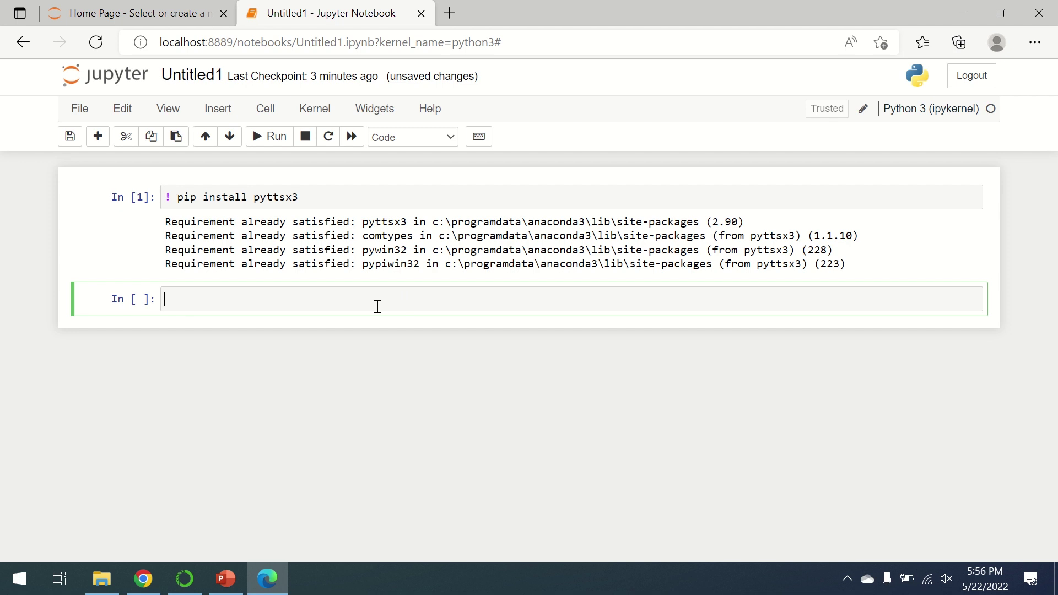
{"action": "type", "text": "import "}
{"action": "type", "text": "py"}
{"action": "type", "text": "ttsx"}
{"action": "type", "text": "3"}
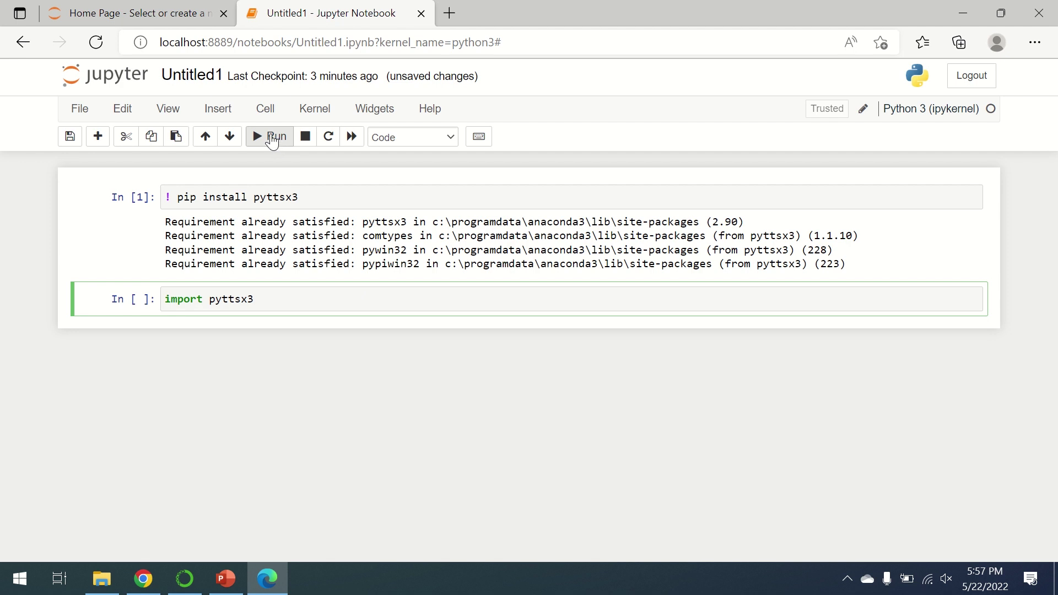
- Run the import pyttsx3 cell and begin a friend = pyttsx3.init() cell
{"action": "left_click", "coordinate": [273, 137]}
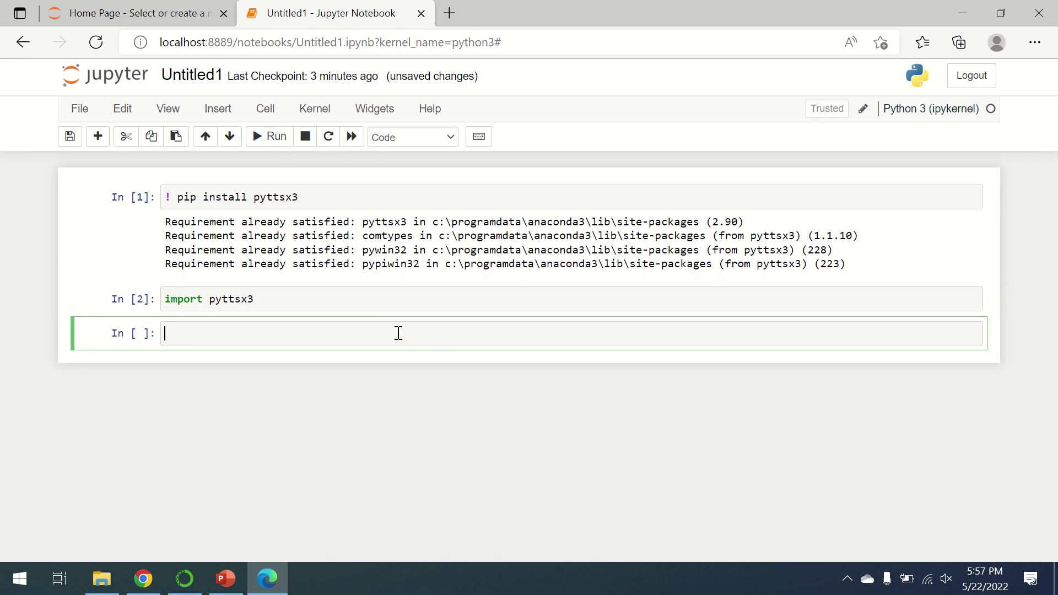
{"action": "type", "text": "friend "}
{"action": "type", "text": "= "}
{"action": "type", "text": "pytt"}
{"action": "type", "text": "sx3."}
{"action": "type", "text": "init"}
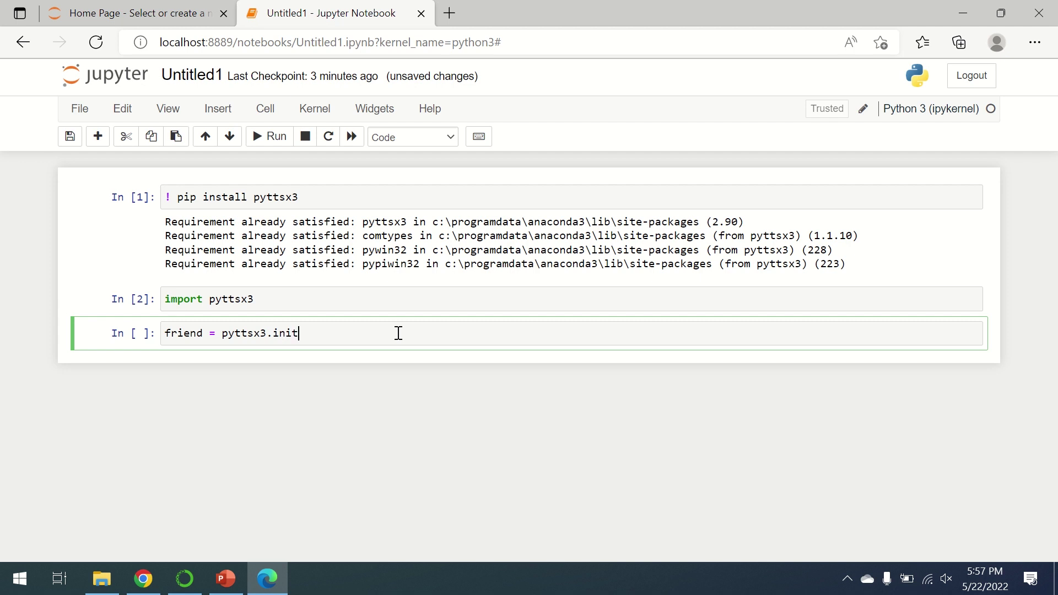
{"action": "type", "text": "()"}
- Run the friend engine cell and write friend.say("Hello Friend! I am here for you")
{"action": "left_click", "coordinate": [257, 138]}
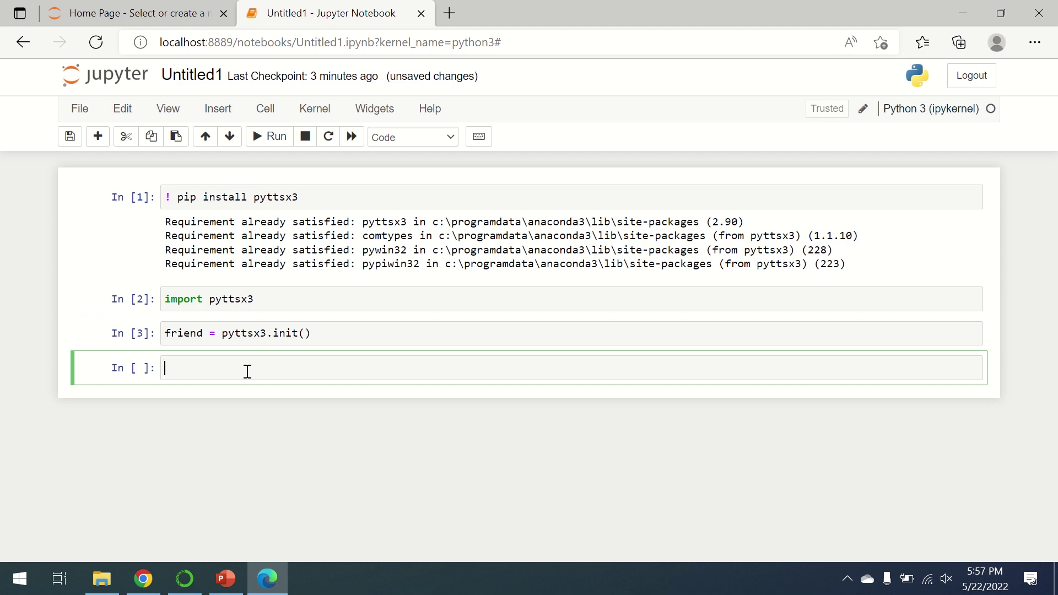
{"action": "type", "text": "frien"}
{"action": "type", "text": "d.say"}
{"action": "type", "text": "(\""}
{"action": "type", "text": "H"}
{"action": "type", "text": "ello Friend! I am "}
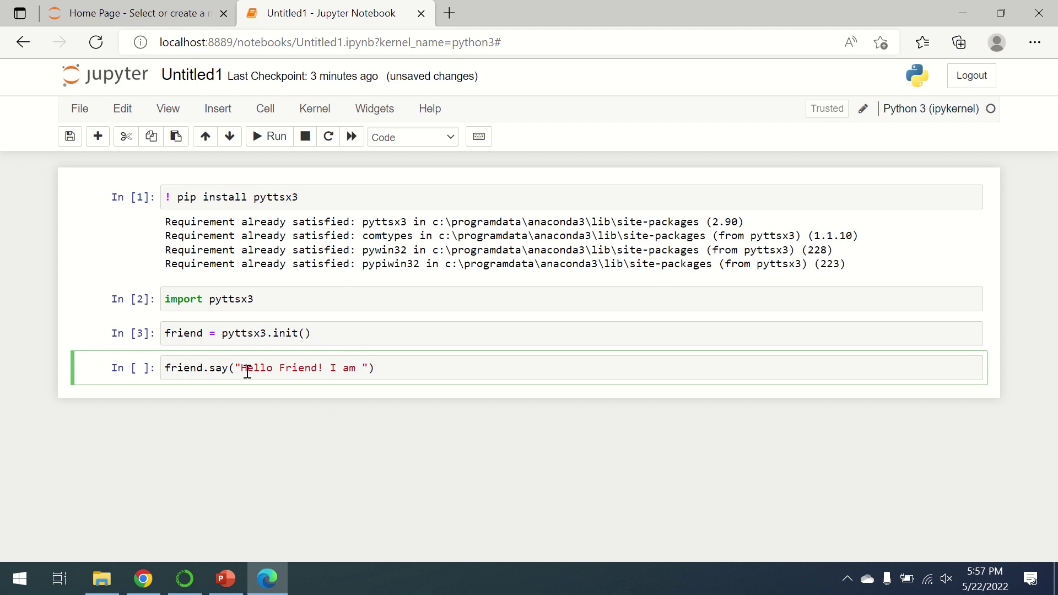
{"action": "type", "text": "here for y"}
{"action": "type", "text": "oy"}
{"action": "key", "text": "BackSpace"}
{"action": "type", "text": "u"}
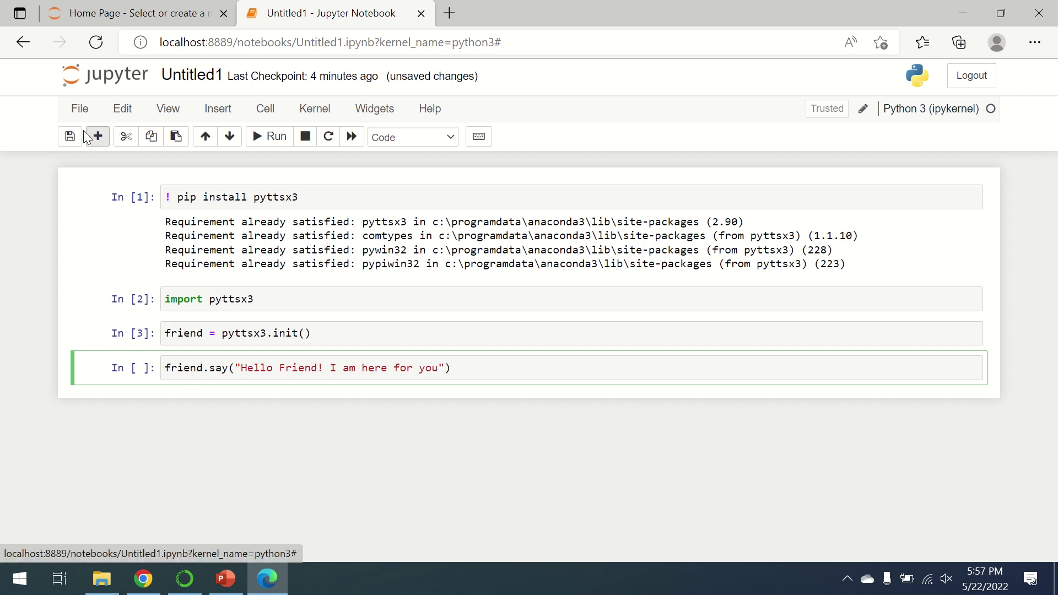
{"action": "left_click", "coordinate": [97, 136]}
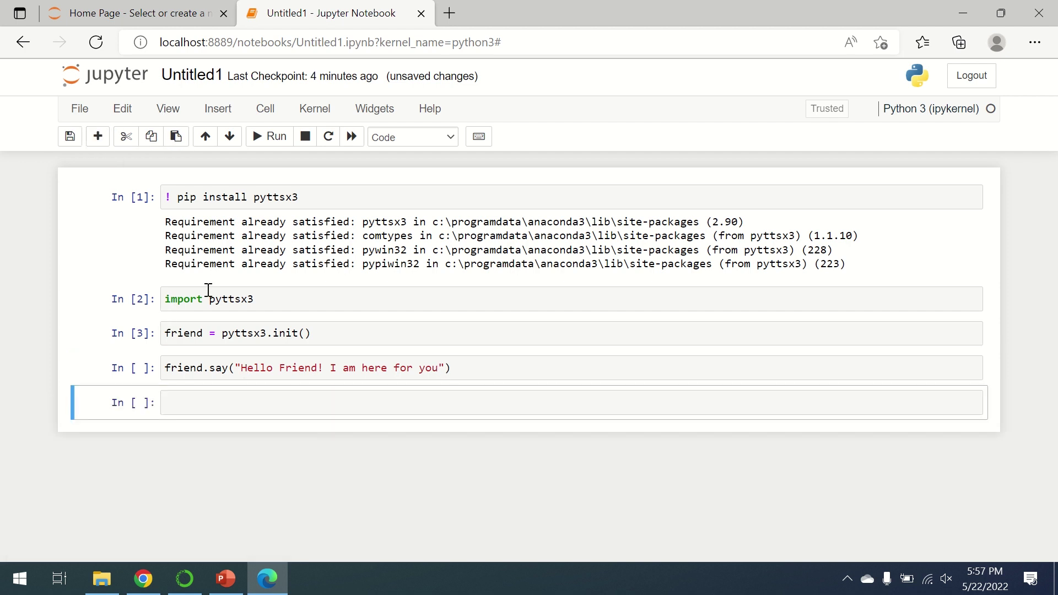
- Write friend.runAndWait() in the new cell, removing the stray w, and run the say cell
{"action": "left_click", "coordinate": [234, 405]}
{"action": "type", "text": "friend"}
{"action": "type", "text": "."}
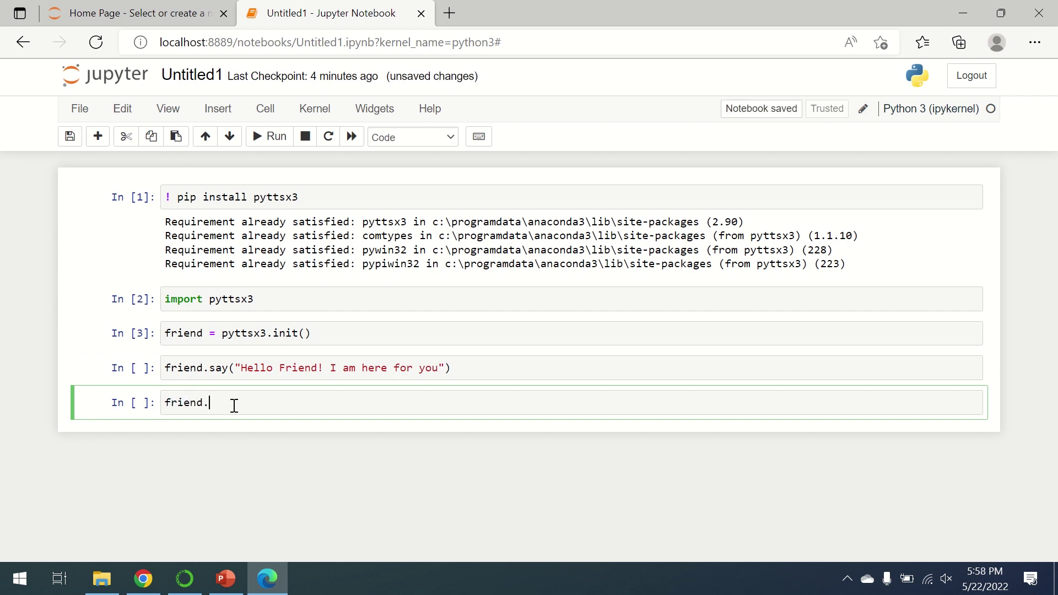
{"action": "type", "text": "runA"}
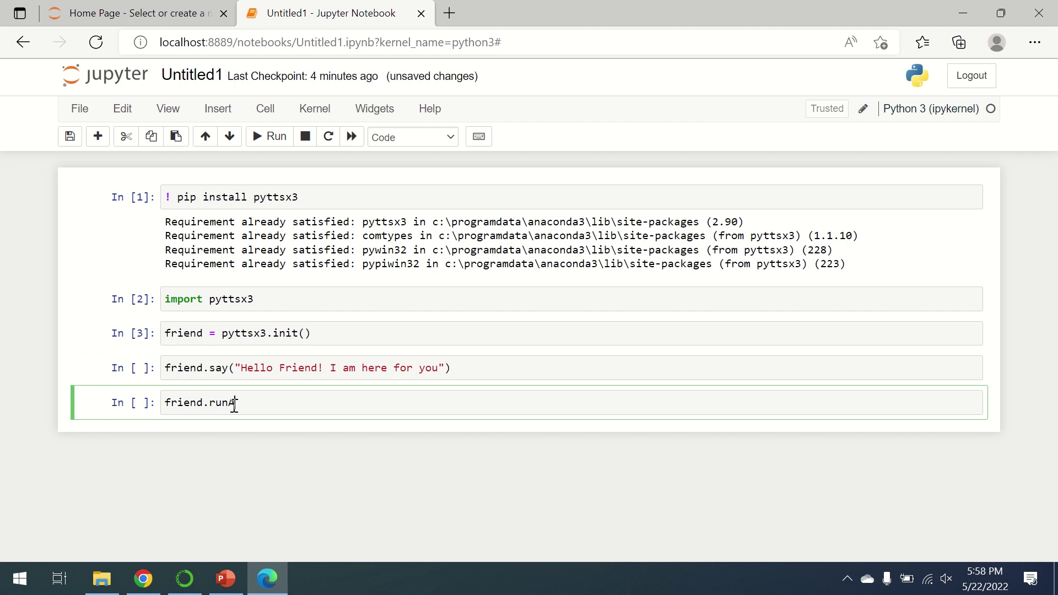
{"action": "type", "text": "ndWQa"}
{"action": "key", "text": "BackSpace"}
{"action": "key", "text": "BackSpace"}
{"action": "type", "text": "wait"}
{"action": "type", "text": "("}
{"action": "left_click", "coordinate": [262, 403]}
{"action": "key", "text": "BackSpace"}
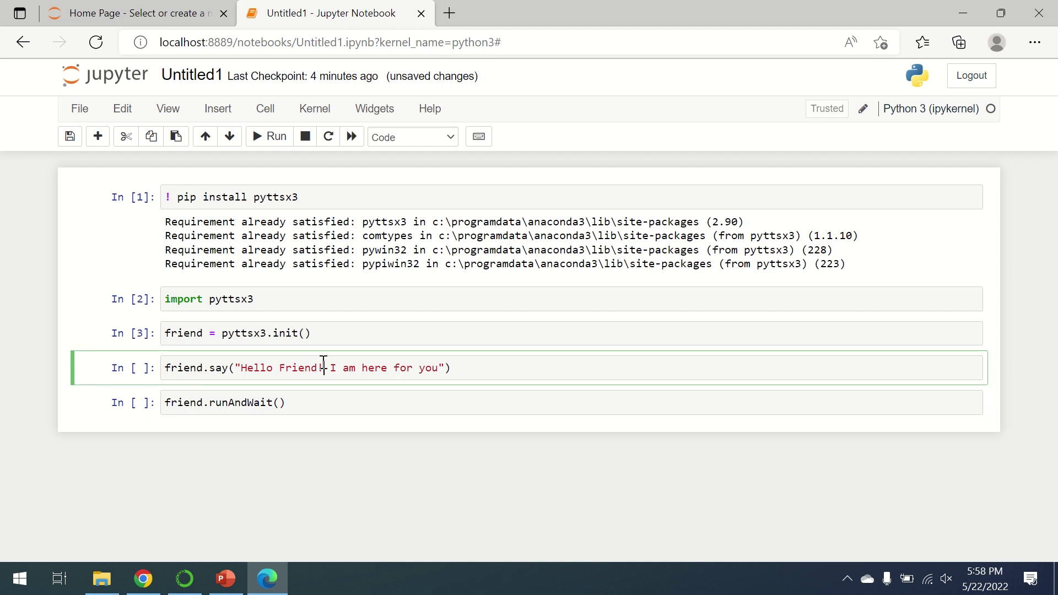
{"action": "left_click", "coordinate": [269, 139]}
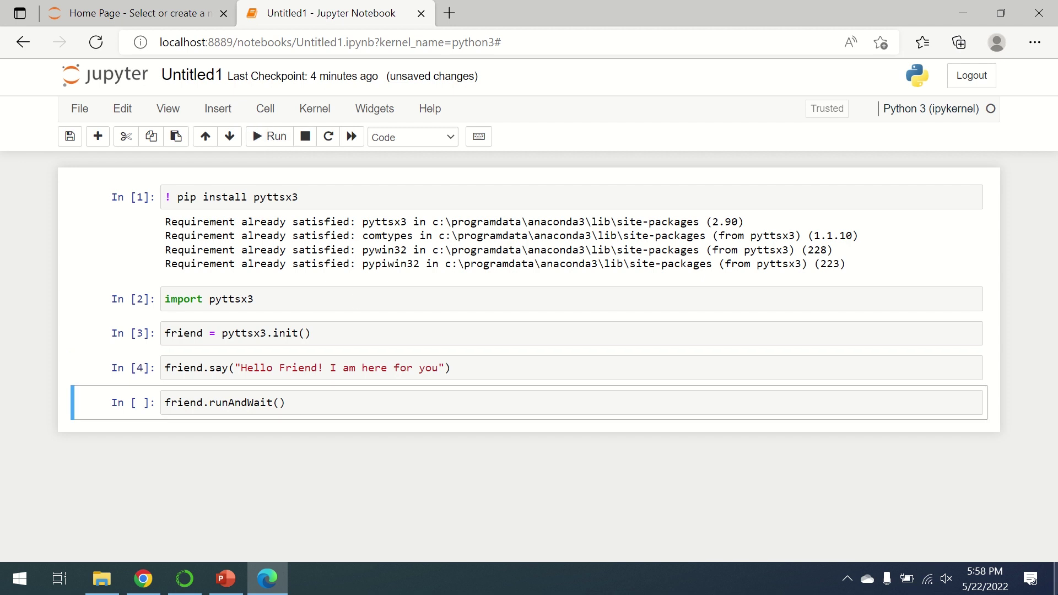
- Unmute the speakers and run friend.runAndWait() so the greeting plays aloud
{"action": "left_click", "coordinate": [947, 579]}
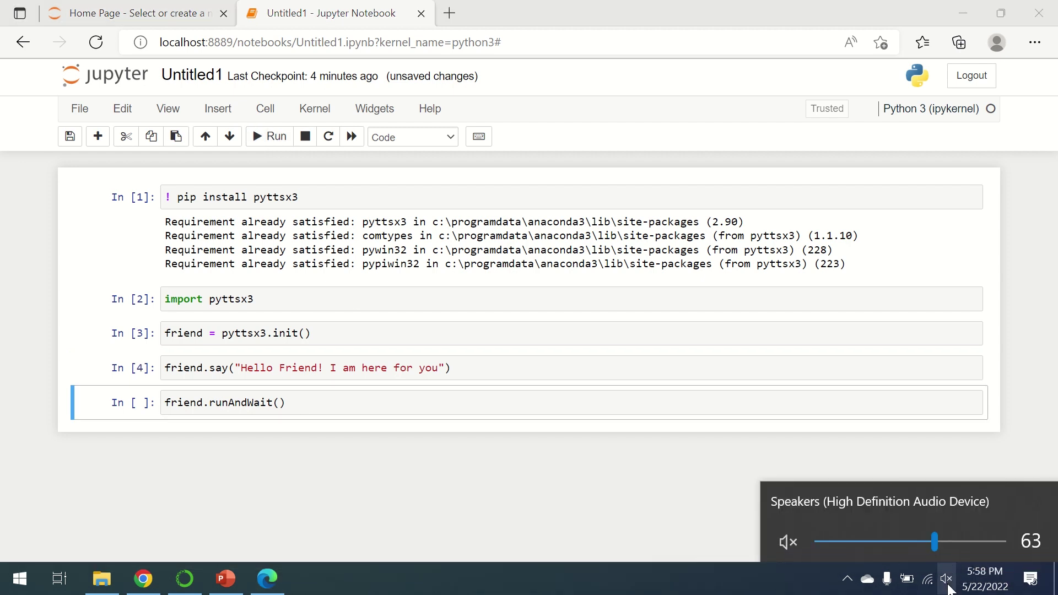
{"action": "left_click", "coordinate": [793, 539]}
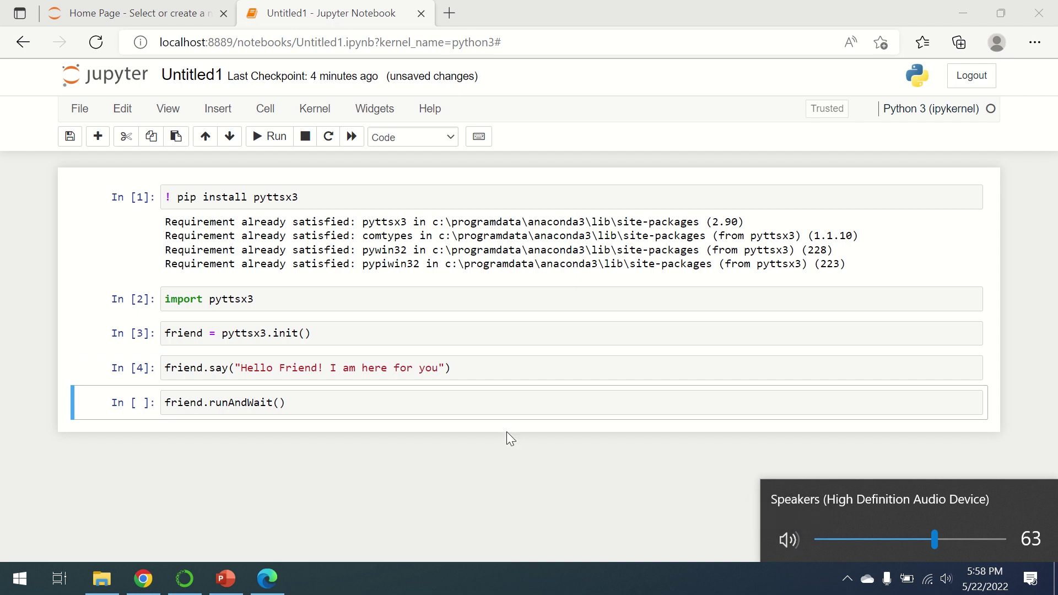
{"action": "left_click", "coordinate": [388, 402]}
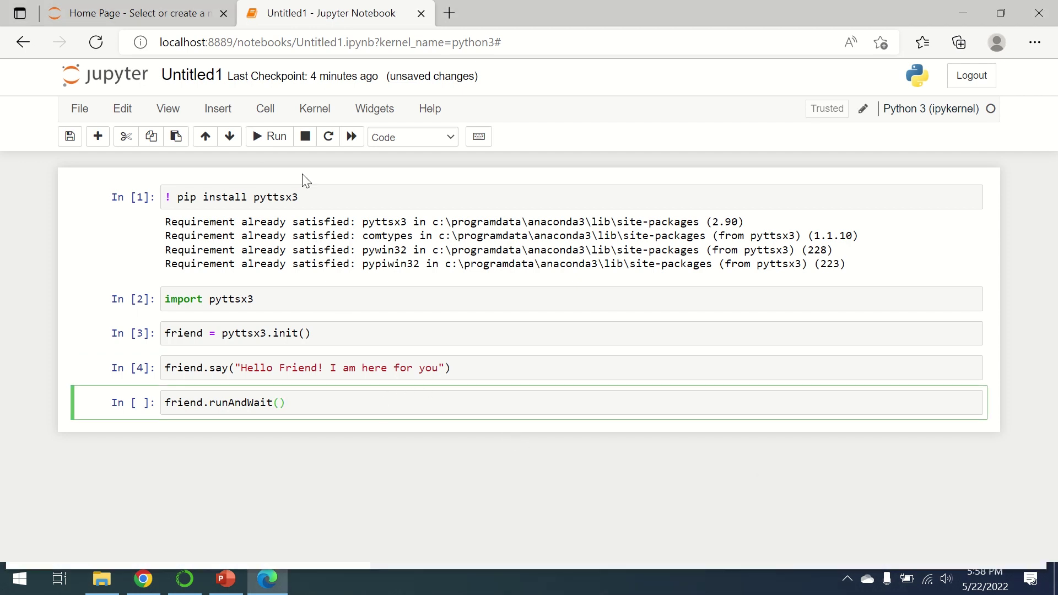
{"action": "left_click", "coordinate": [273, 145]}
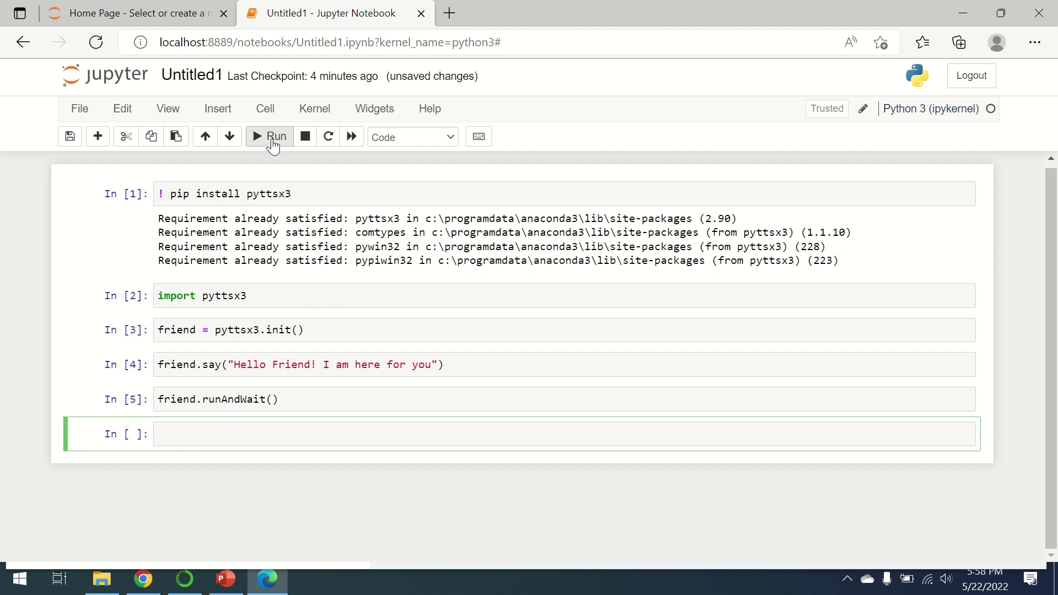
- Replace the say cell's message with "Dont Worry! Everything will be fine"
{"action": "left_click", "coordinate": [433, 364]}
{"action": "key", "text": "BackSpace"}
{"action": "key", "text": "BackSpace"}
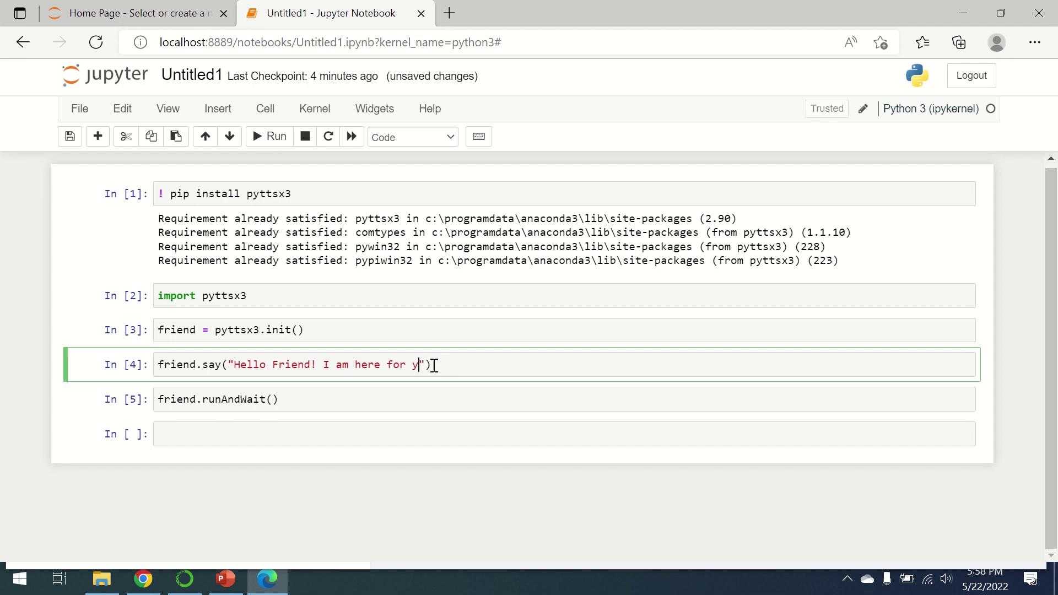
{"action": "key", "text": "BackSpace"}
{"action": "key", "text": "BackSpace"}
{"action": "key", "text": "BackSpace"}
{"action": "key", "text": "BackSpace"}
{"action": "key", "text": "BackSpace"}
{"action": "key", "text": "BackSpace"}
{"action": "key", "text": "BackSpace"}
{"action": "key", "text": "BackSpace"}
{"action": "key", "text": "BackSpace"}
{"action": "key", "text": "BackSpace"}
{"action": "key", "text": "BackSpace"}
{"action": "key", "text": "BackSpace"}
{"action": "key", "text": "BackSpace"}
{"action": "key", "text": "BackSpace"}
{"action": "key", "text": "BackSpace"}
{"action": "key", "text": "BackSpace"}
{"action": "key", "text": "BackSpace"}
{"action": "key", "text": "BackSpace"}
{"action": "key", "text": "BackSpace"}
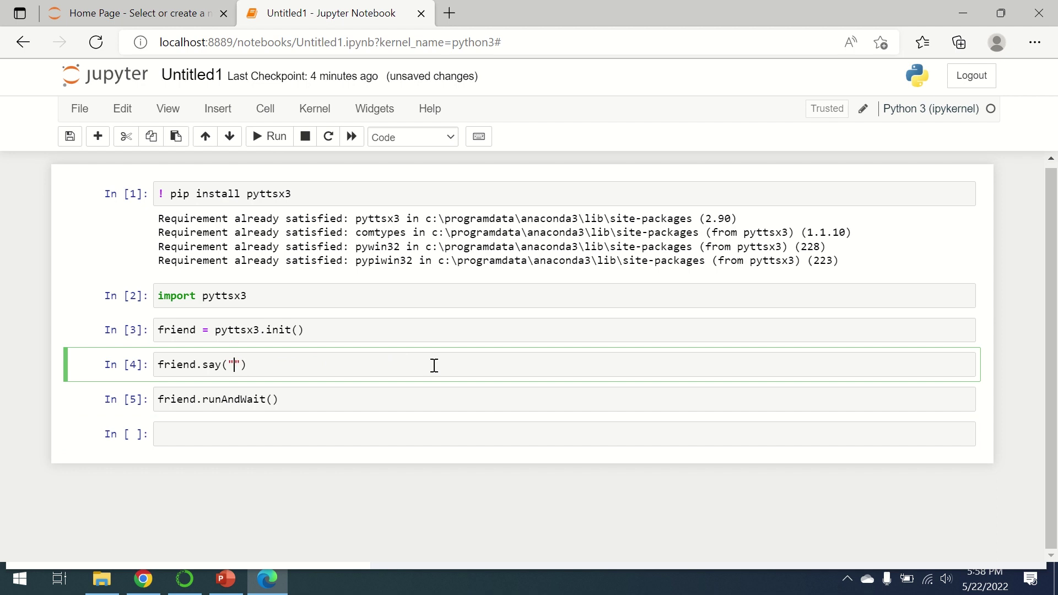
{"action": "type", "text": "Dont Worry"}
{"action": "type", "text": "@!"}
{"action": "key", "text": "BackSpace"}
{"action": "key", "text": "BackSpace"}
{"action": "type", "text": "! Every"}
{"action": "type", "text": "thing will"}
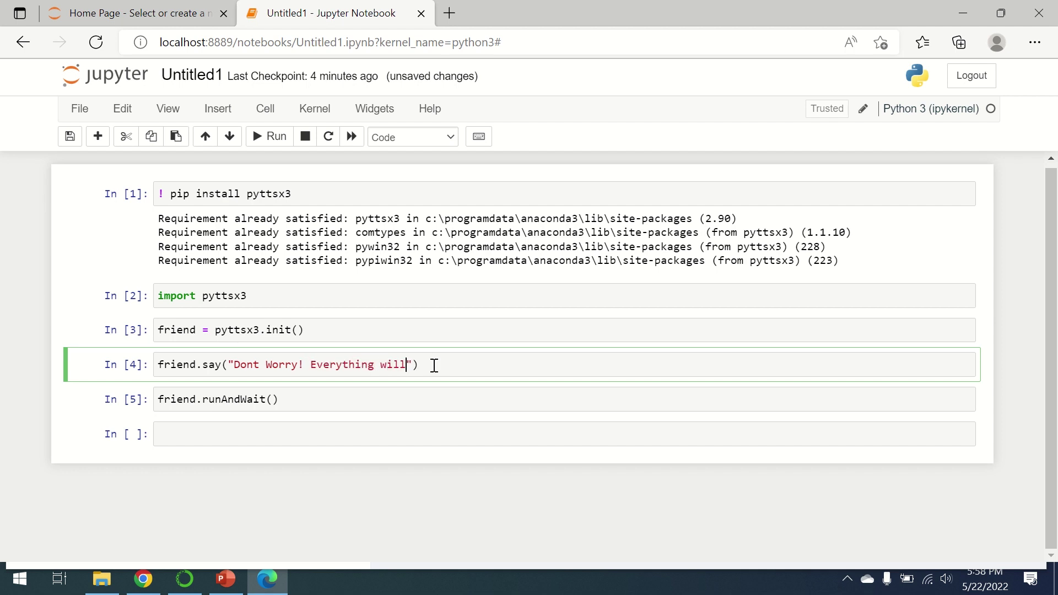
{"action": "type", "text": " be fine"}
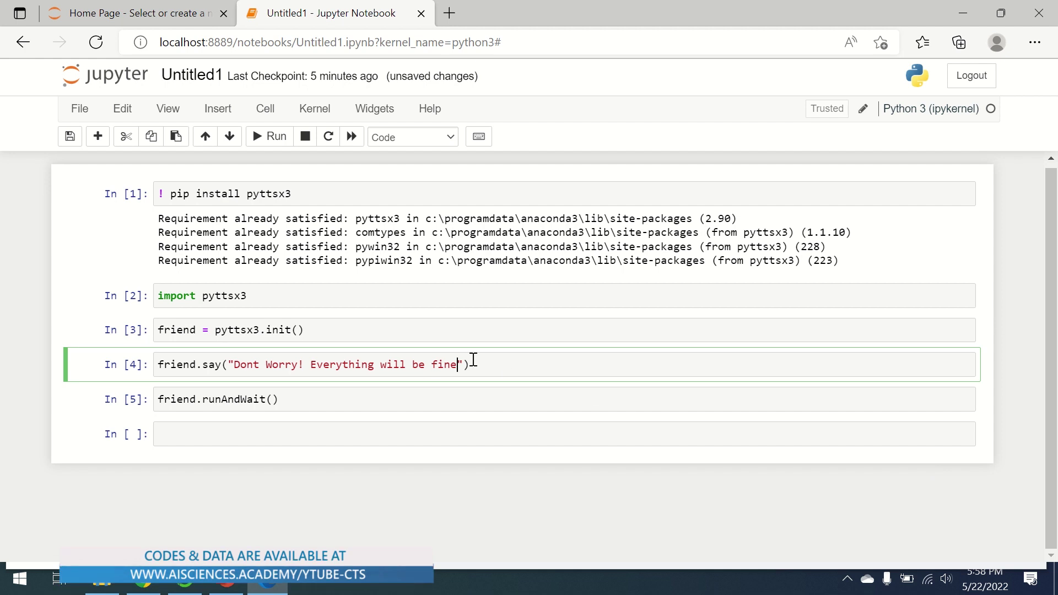
- Rerun the say and runAndWait cells to speak the new message
{"action": "left_click", "coordinate": [280, 146]}
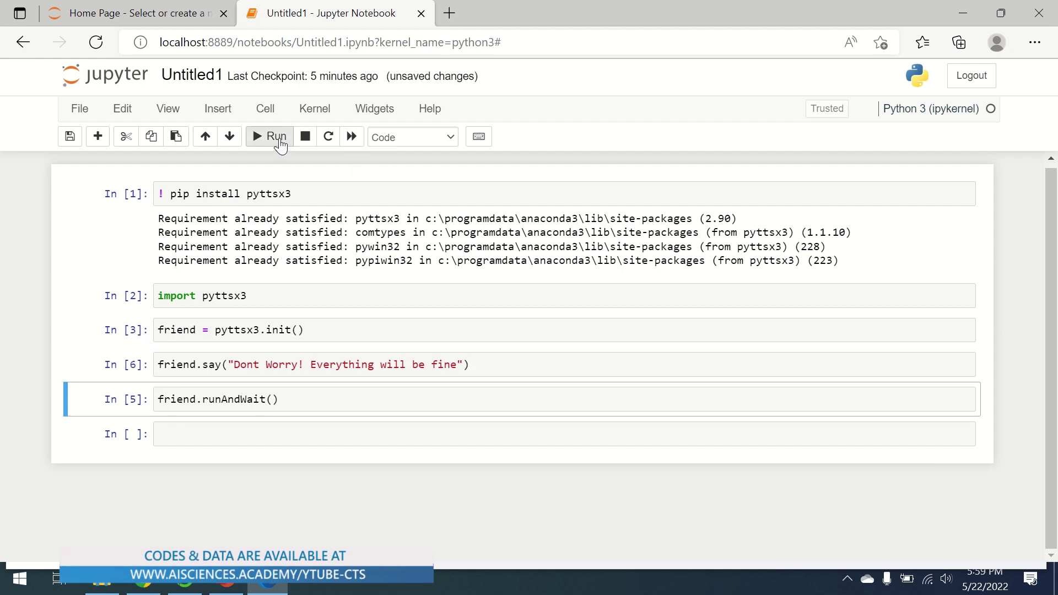
{"action": "left_click", "coordinate": [279, 146]}
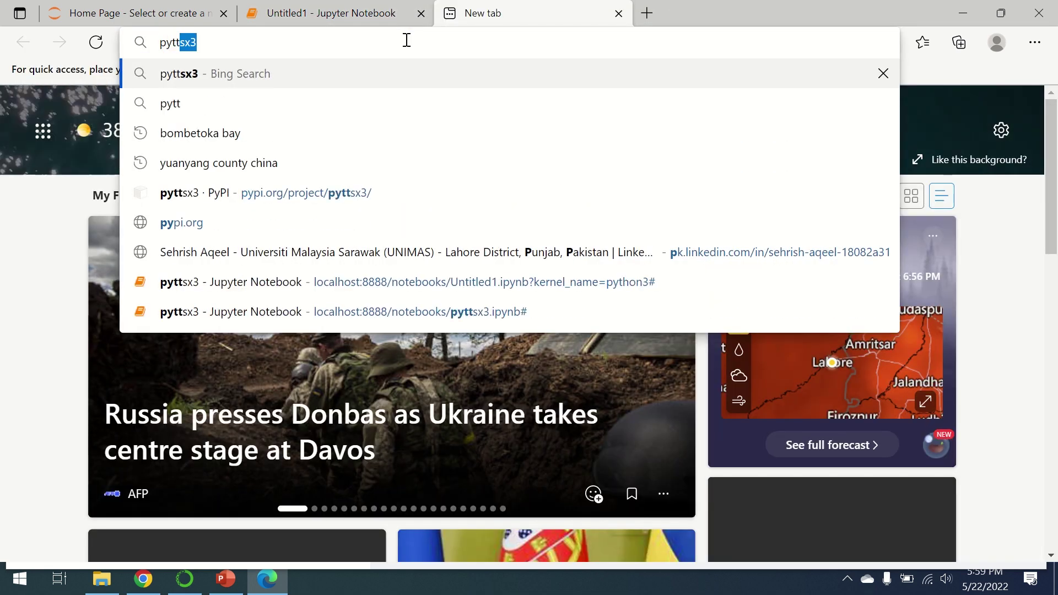
{"action": "type", "text": "sx3"}
- Search pyttsx3, browse its 2.90 PyPI page, and return to the Untitled1 notebook
{"action": "key", "text": "Return"}
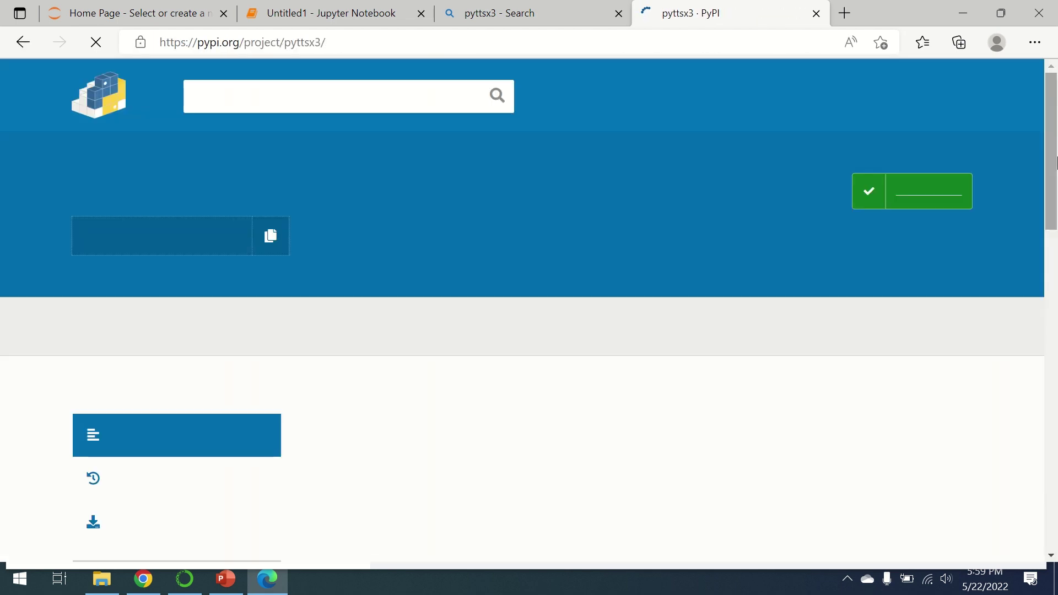
{"action": "mouse_move", "coordinate": [1056, 162]}
{"action": "left_mouse_down"}
{"action": "mouse_move", "coordinate": [1052, 291]}
{"action": "mouse_move", "coordinate": [1054, 158]}
{"action": "left_mouse_up"}
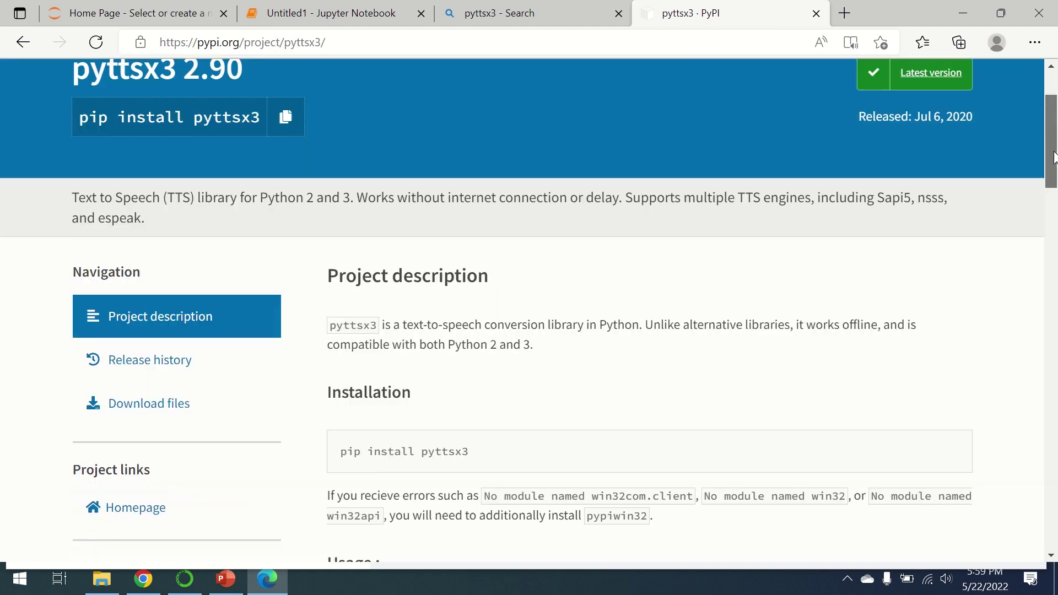
{"action": "left_click_drag", "start_coordinate": [1054, 157], "coordinate": [1053, 135]}
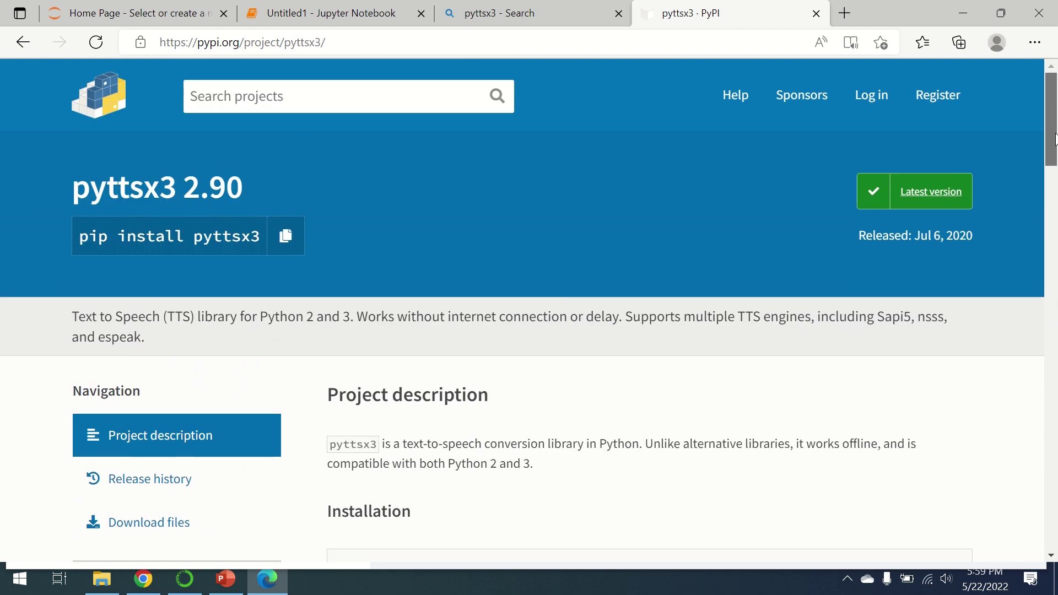
{"action": "left_click", "coordinate": [347, 13]}
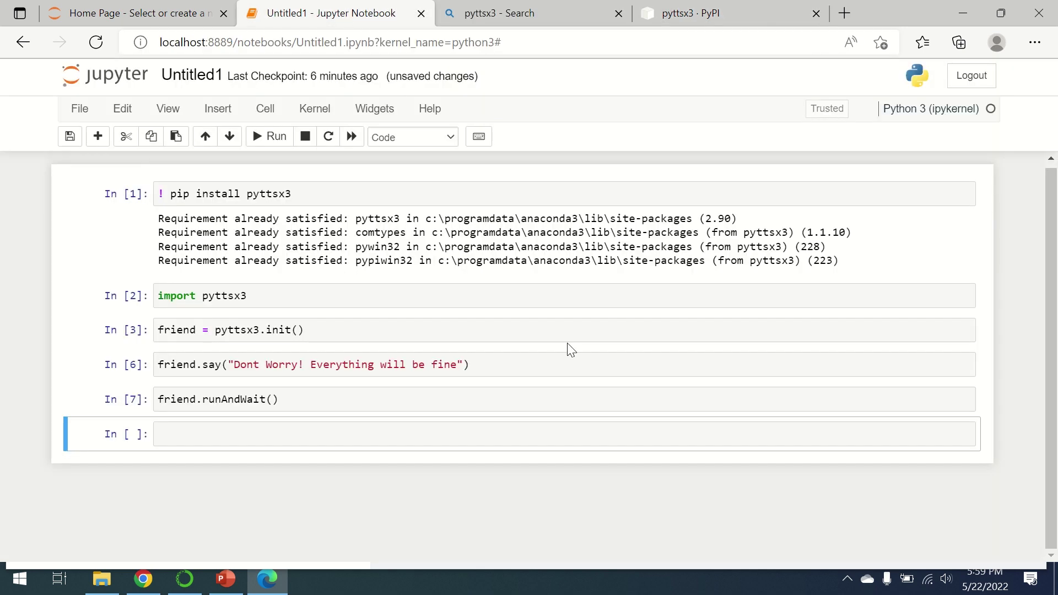